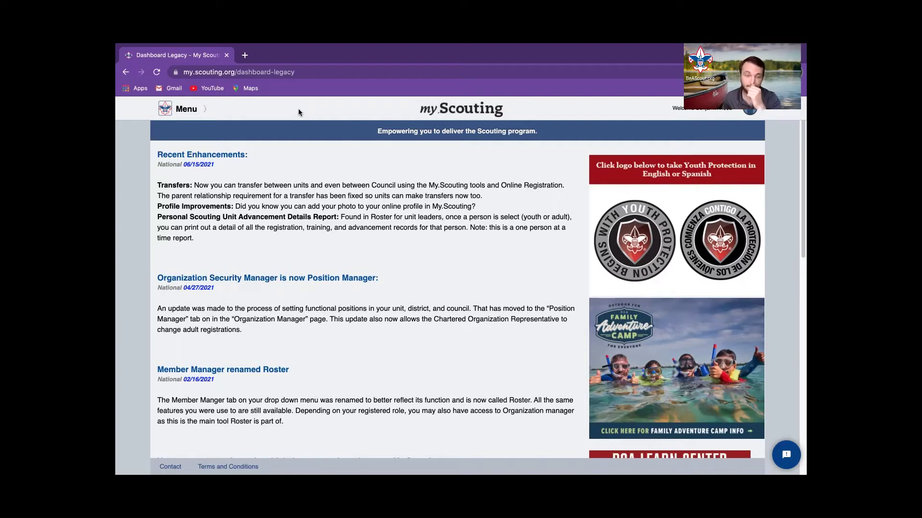
# - Open the Roosevelt 07 Application Manager from the recent tools, review its application overview, and return to the dashboard
pyautogui.click(186, 114)
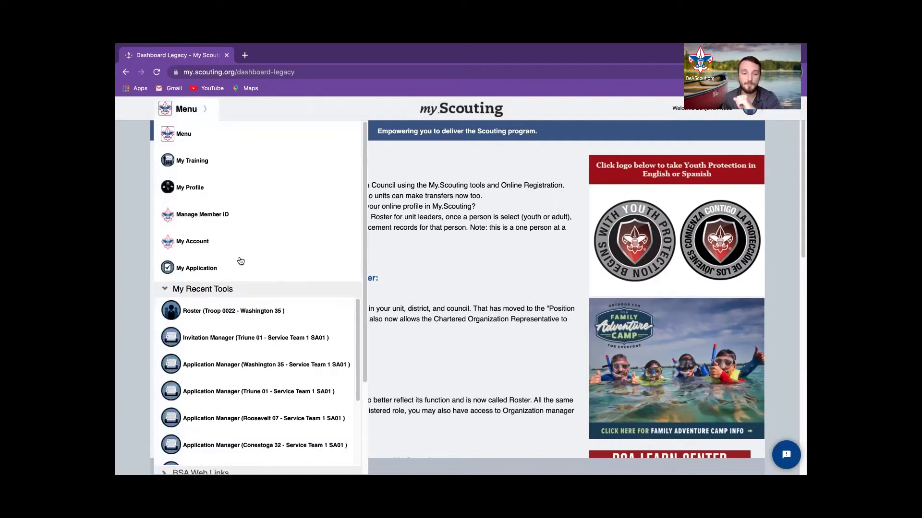
pyautogui.scroll(-3, 227, 234)
pyautogui.scroll(-3, 226, 233)
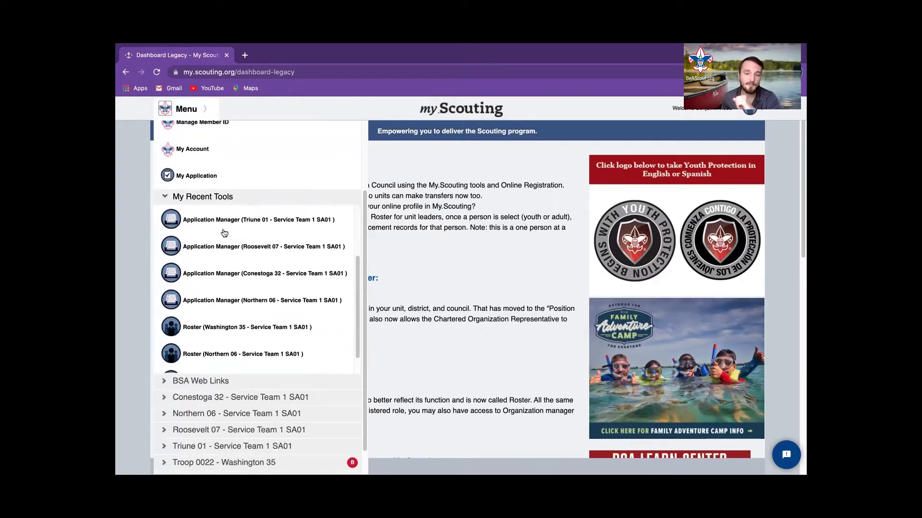
pyautogui.scroll(2, 219, 294)
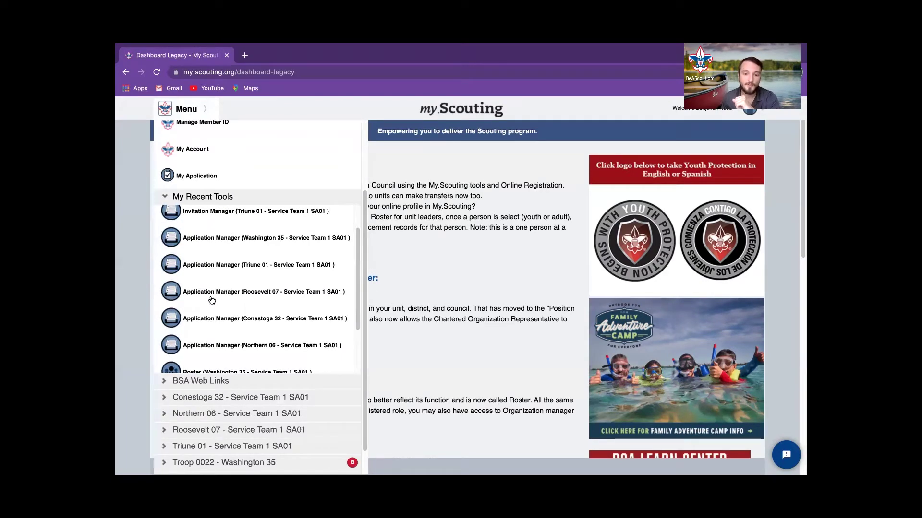
pyautogui.click(212, 294)
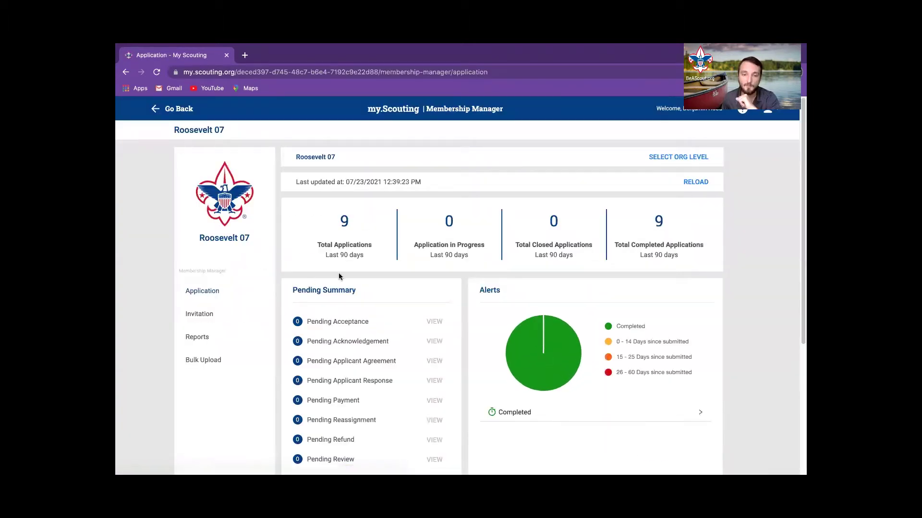
pyautogui.scroll(-5, 461, 286)
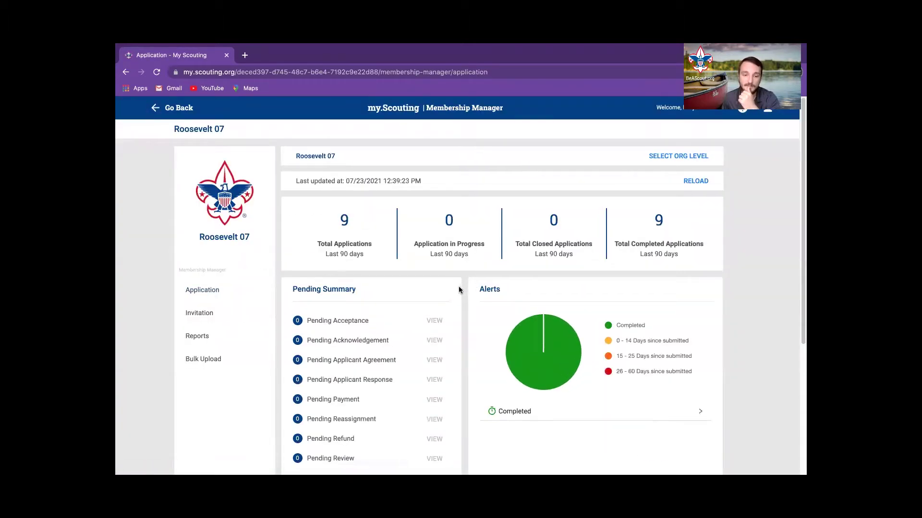
pyautogui.scroll(4, 456, 281)
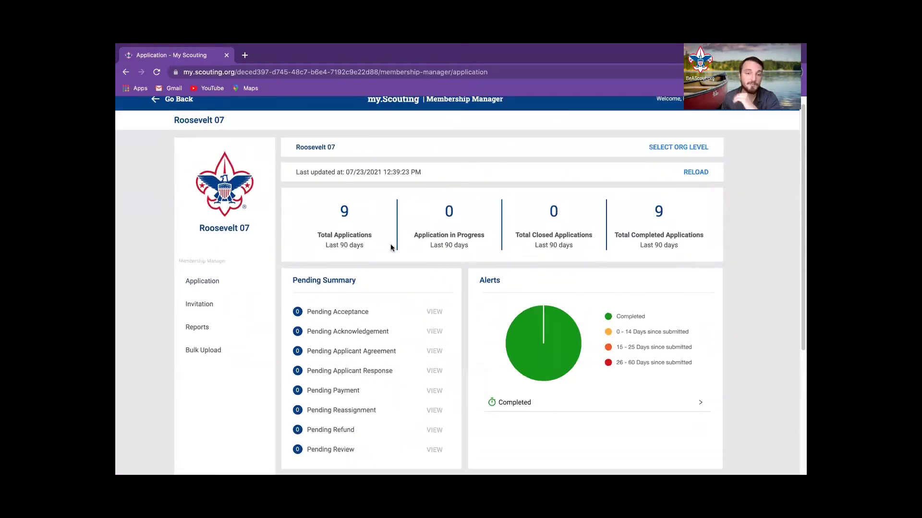
pyautogui.scroll(1, 162, 120)
pyautogui.click(167, 113)
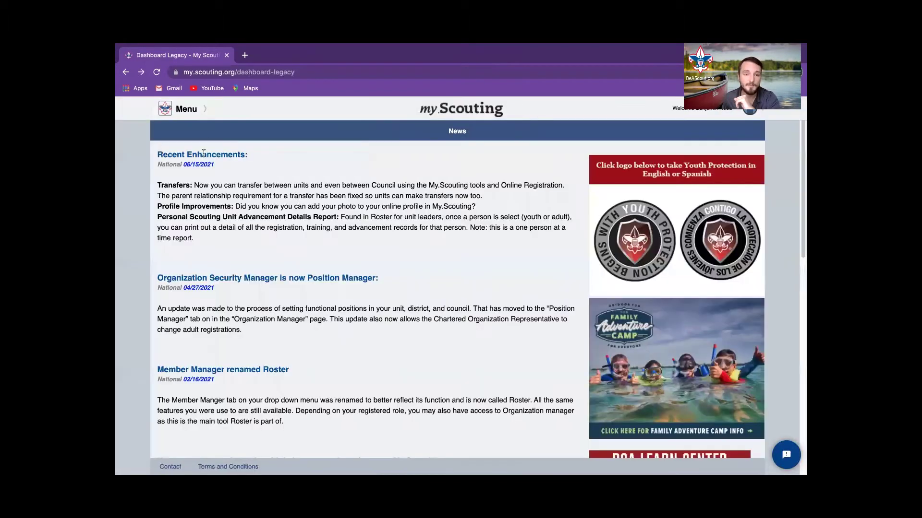
# - Open the Application Manager for Northern 06 - Service Team 1 SA01 from the recent tools
pyautogui.click(195, 112)
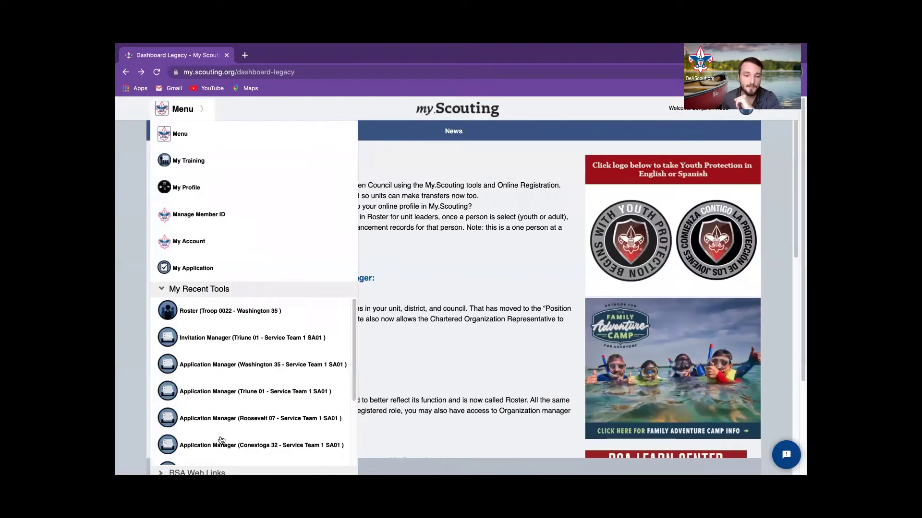
pyautogui.scroll(-3, 216, 387)
pyautogui.click(220, 419)
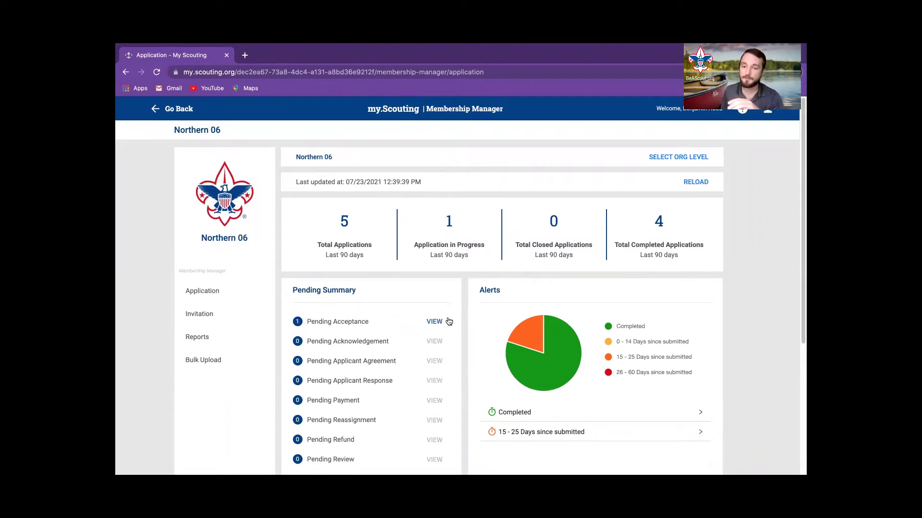
# - View the list of applications pending acceptance in the Northern 06 pending summary, and close it
pyautogui.scroll(-1, 456, 319)
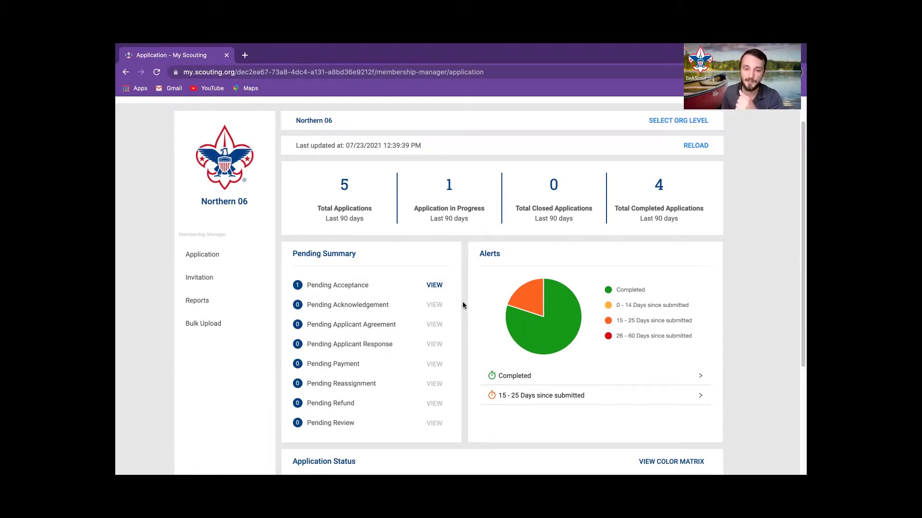
pyautogui.click(434, 286)
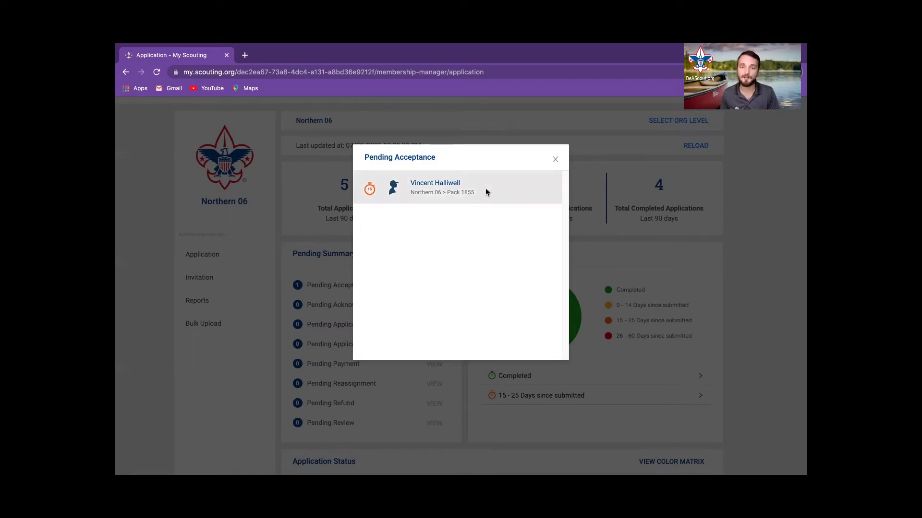
pyautogui.click(556, 160)
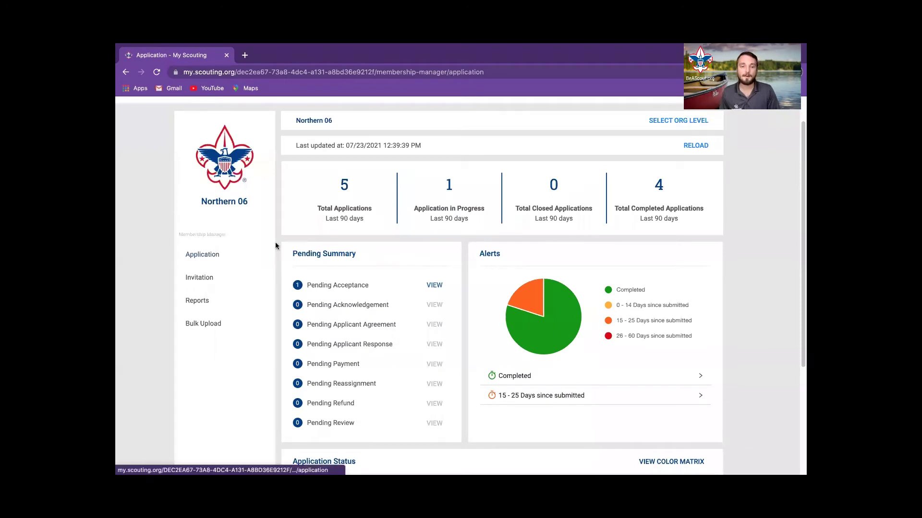
# - Inspect the alert groups for applications 15 - 25 days since submitted and for completed applications
pyautogui.scroll(-1, 281, 237)
pyautogui.scroll(-3, 281, 236)
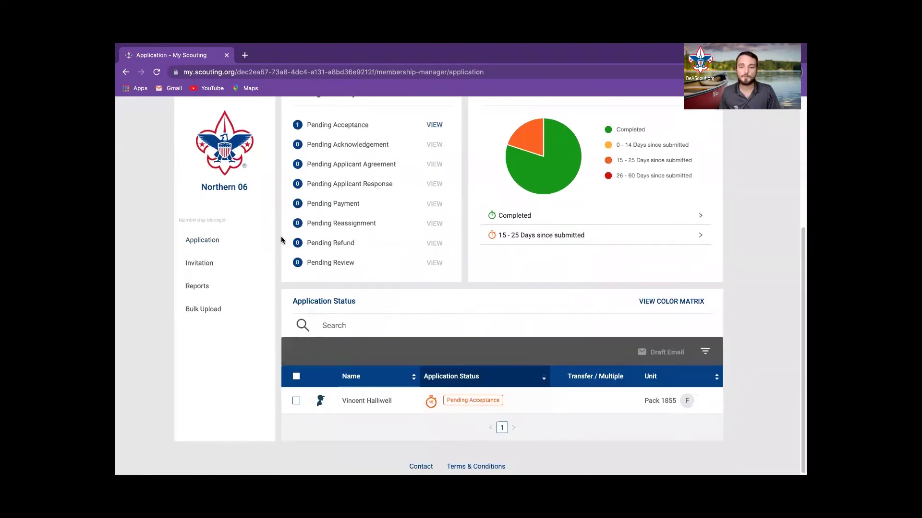
pyautogui.scroll(1, 281, 236)
pyautogui.scroll(1, 281, 235)
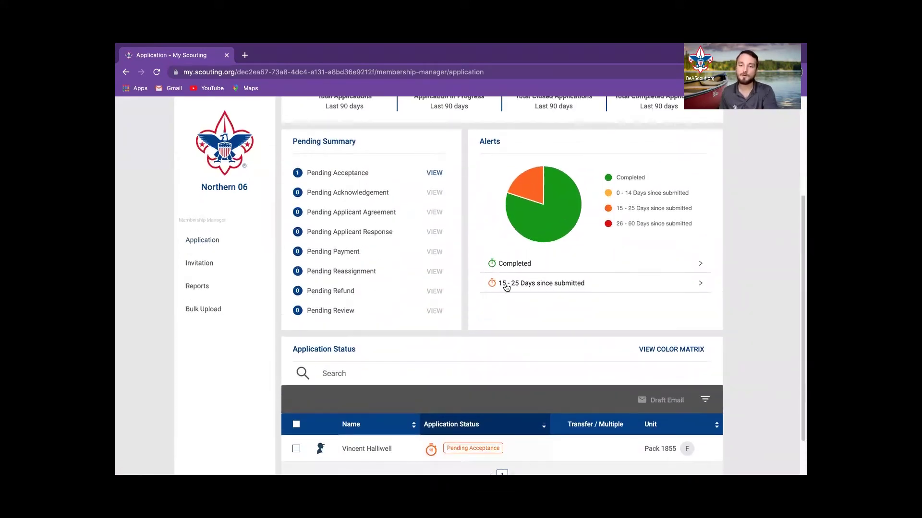
pyautogui.click(507, 287)
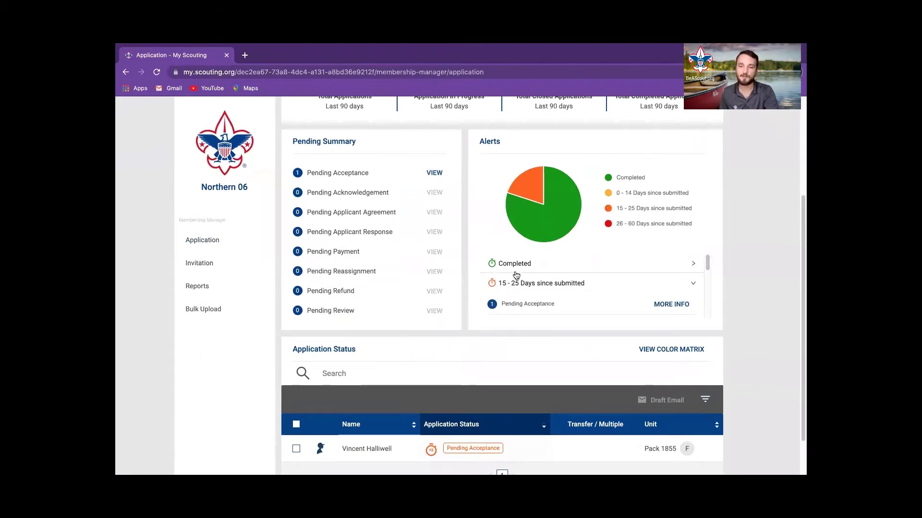
pyautogui.click(519, 272)
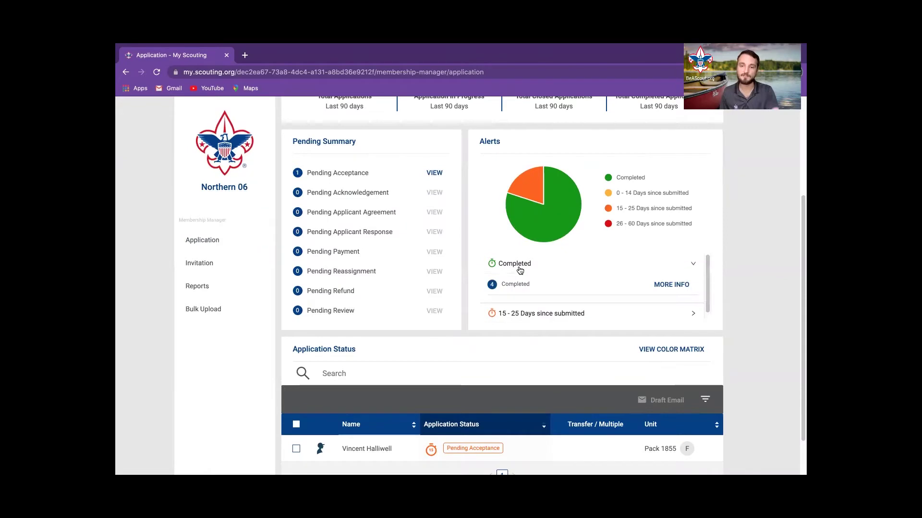
pyautogui.click(518, 269)
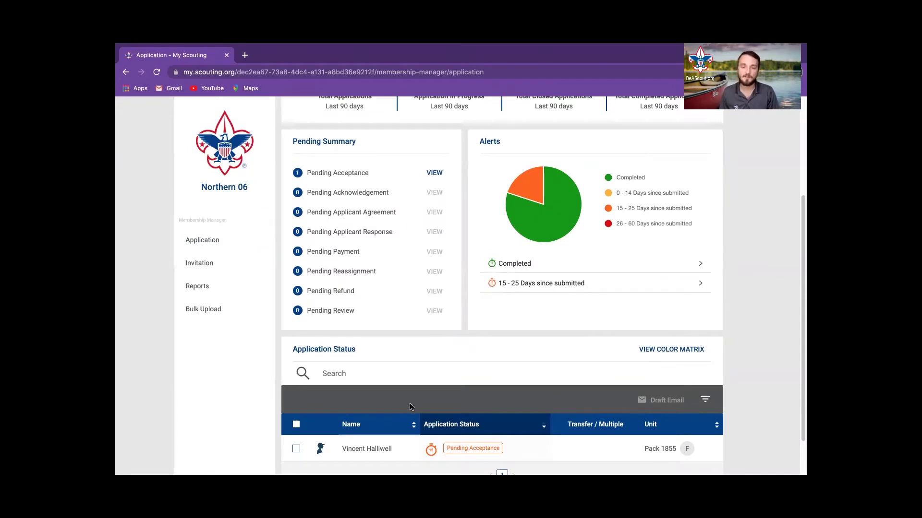
# - Review the type, date and application status filter options of the Application Status list, and close them unchanged
pyautogui.scroll(-2, 499, 409)
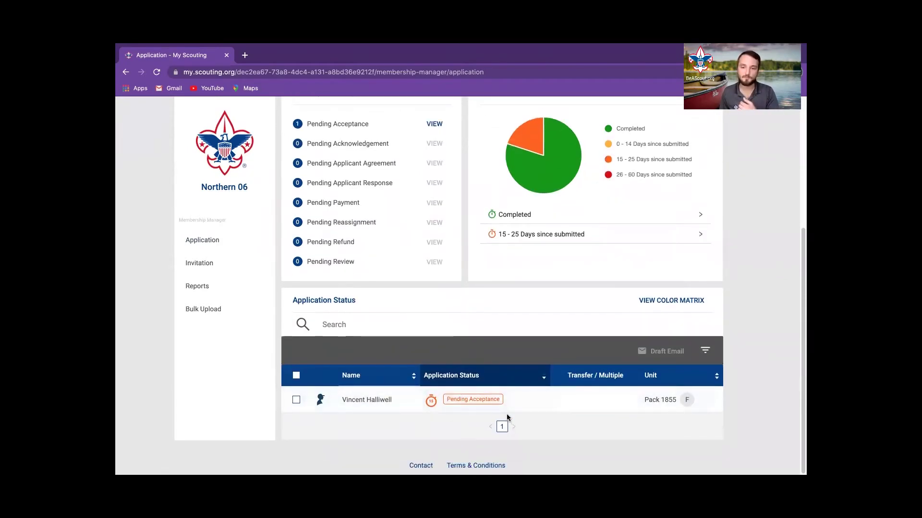
pyautogui.click(705, 350)
pyautogui.scroll(-2, 442, 349)
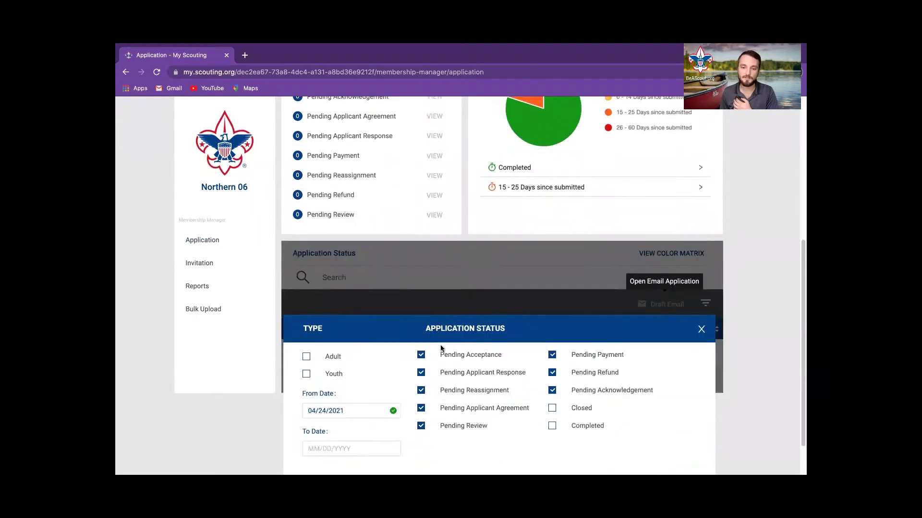
pyautogui.scroll(-1, 441, 349)
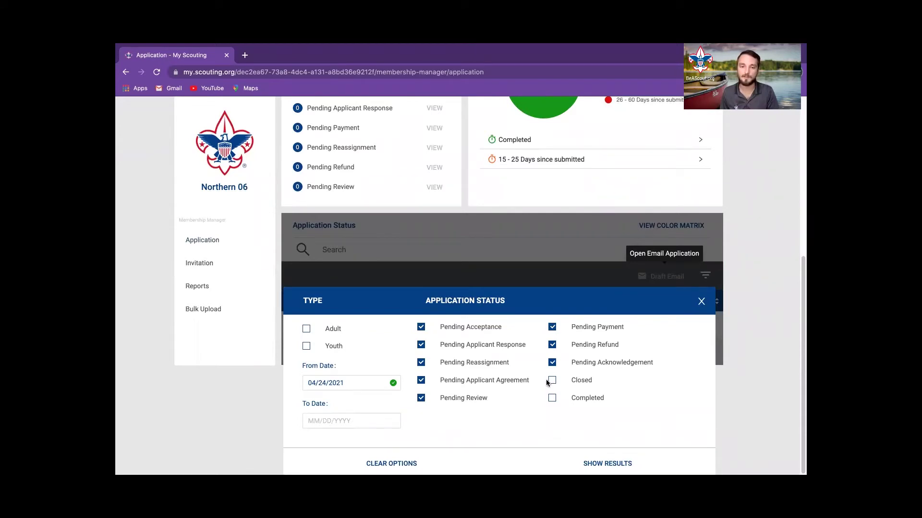
pyautogui.click(699, 304)
# - Open the Northern 06 invitation page and review its lead summary, invitation QR code and invitation link
pyautogui.scroll(5, 476, 309)
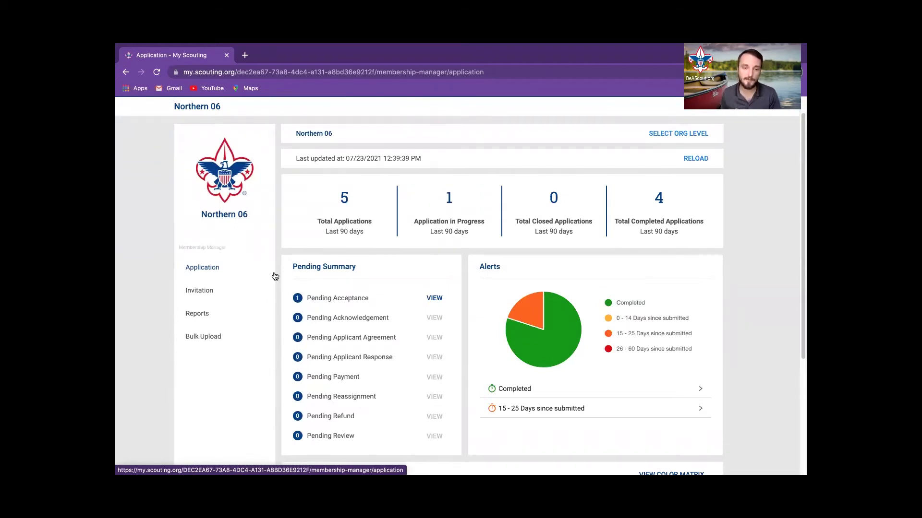
pyautogui.click(199, 292)
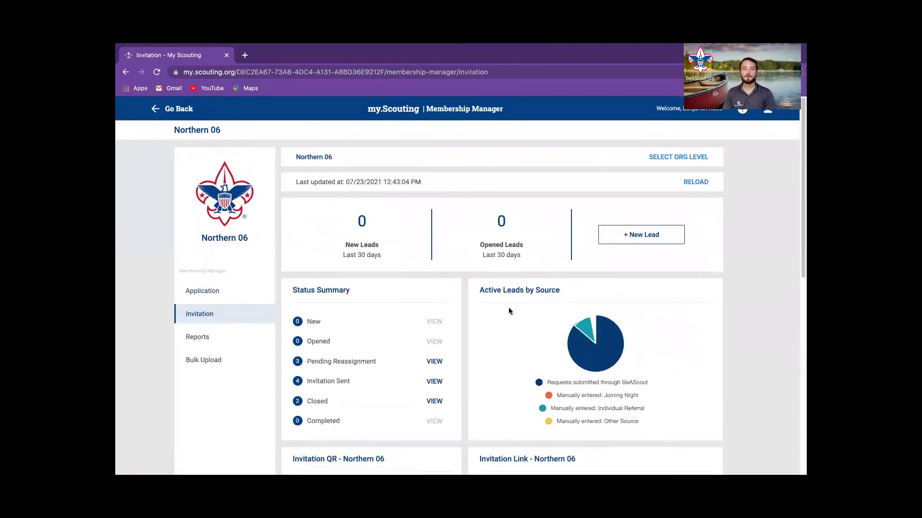
pyautogui.scroll(-1, 464, 319)
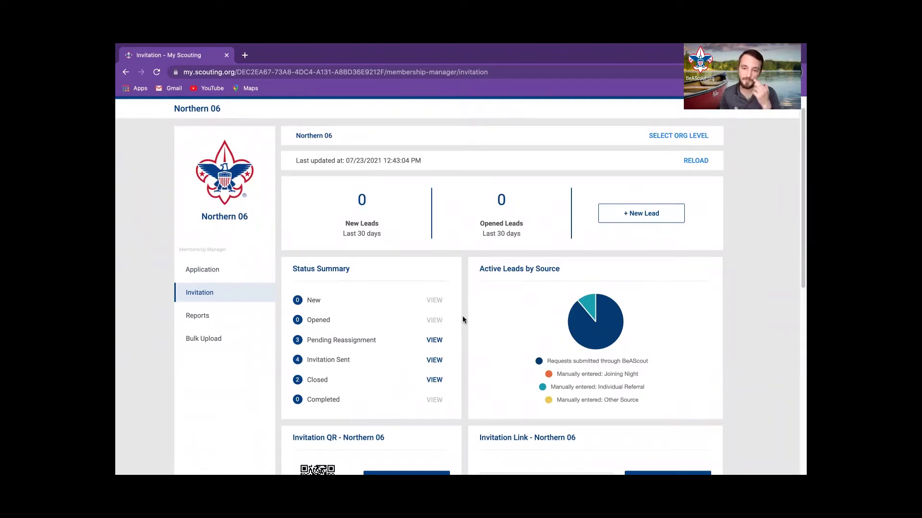
pyautogui.scroll(-3, 462, 319)
pyautogui.scroll(-2, 462, 320)
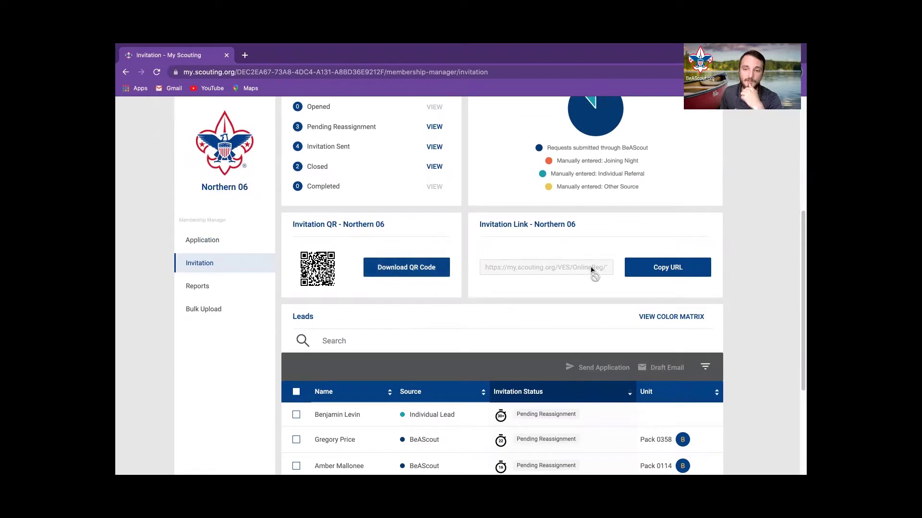
# - Copy the Northern 06 invitation URL, preview its online registration page in a new browser tab, and close that tab
pyautogui.click(645, 266)
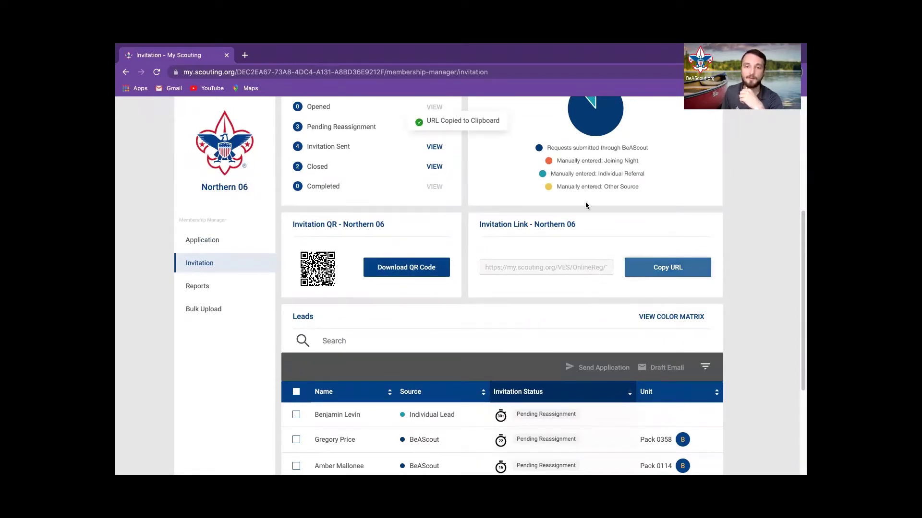
pyautogui.click(245, 57)
pyautogui.rightClick(246, 73)
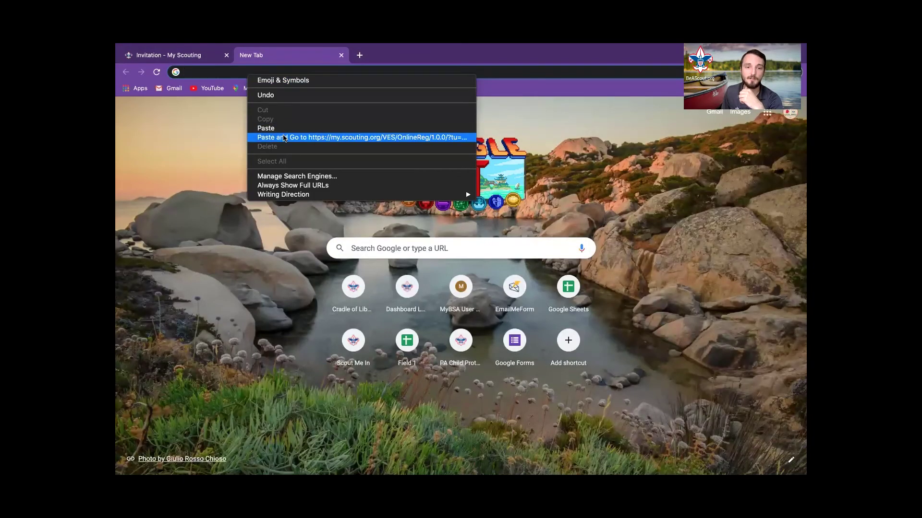
pyautogui.click(283, 139)
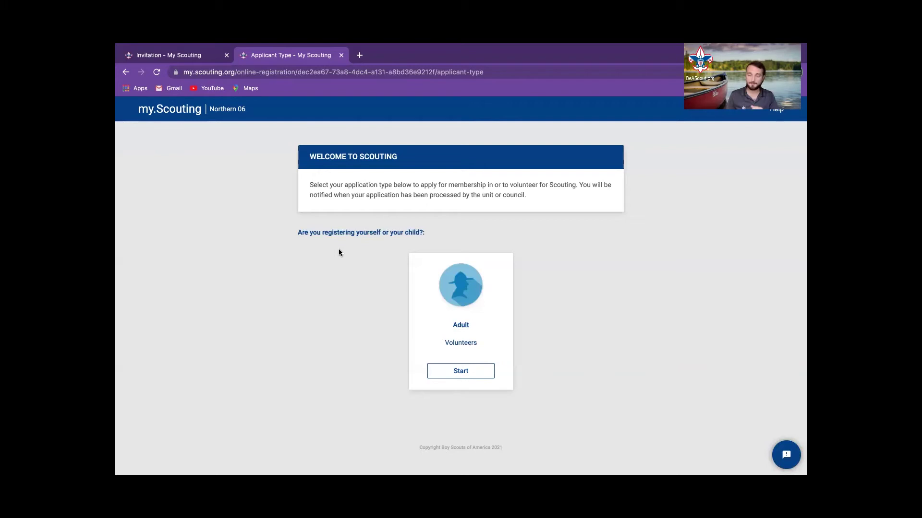
pyautogui.click(342, 55)
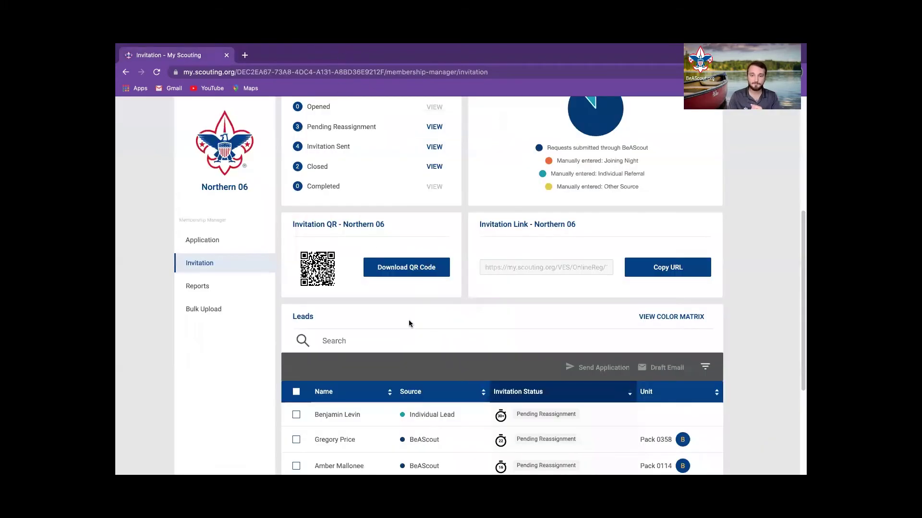
# - Return to the my.Scouting dashboard and open the My Application page
pyautogui.scroll(3, 466, 314)
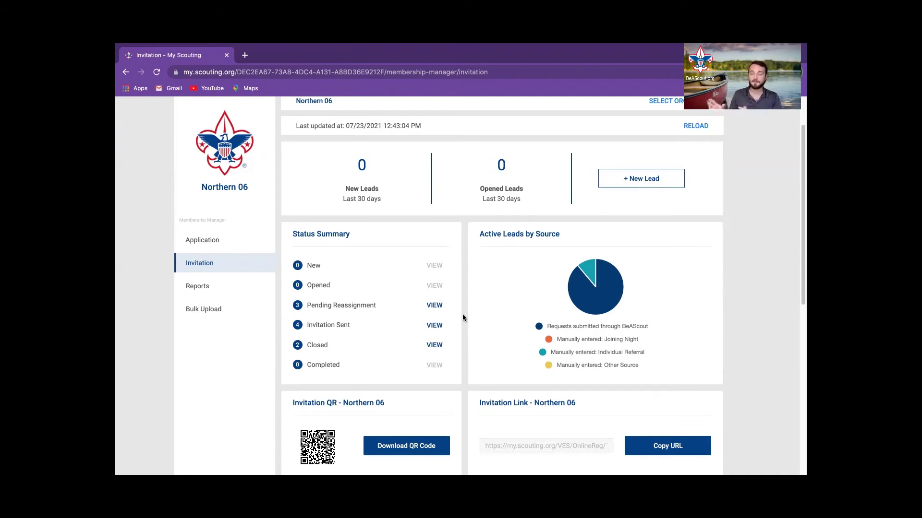
pyautogui.scroll(2, 278, 268)
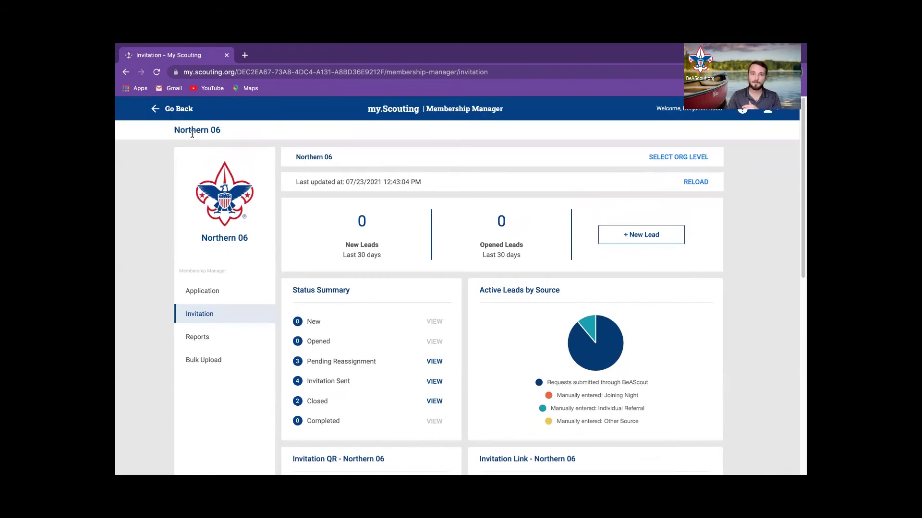
pyautogui.click(392, 109)
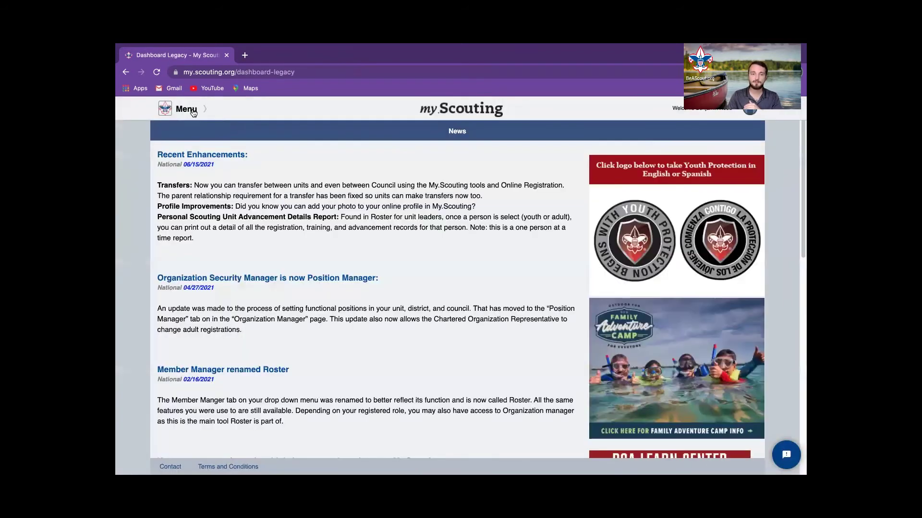
pyautogui.click(193, 112)
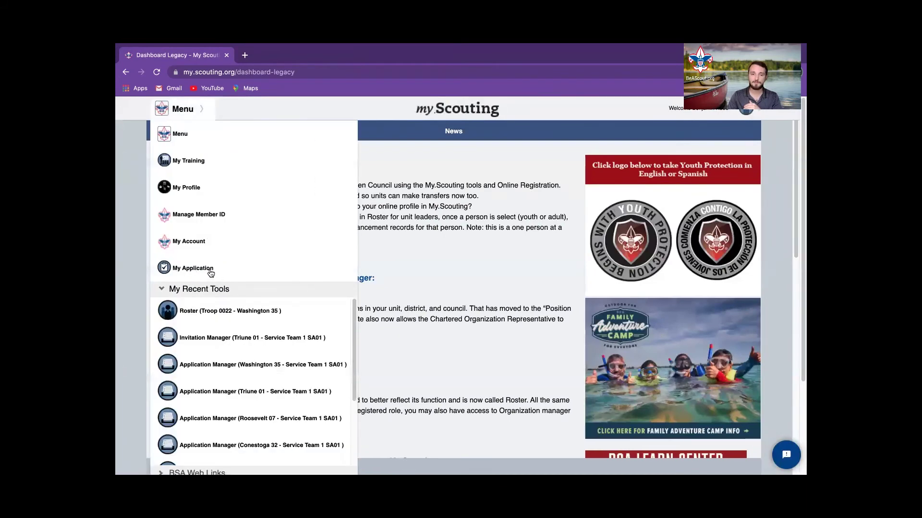
pyautogui.click(210, 271)
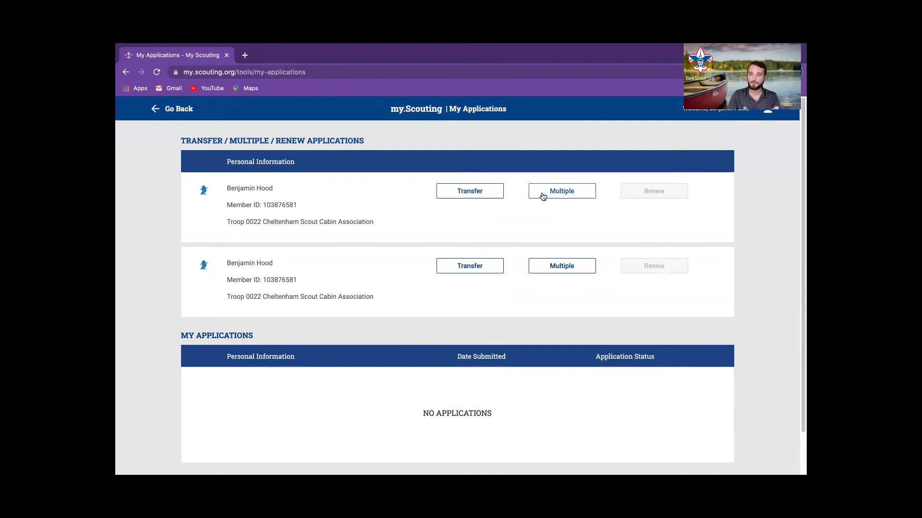
# - Start a transfer for the first listed membership and search for units of type Troop, number 0001, accepting Boys
pyautogui.click(485, 195)
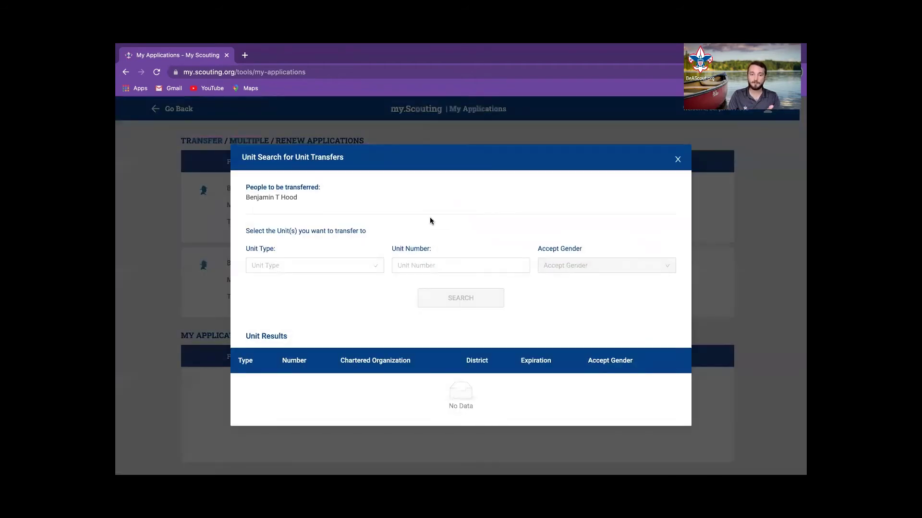
pyautogui.click(377, 269)
pyautogui.click(320, 298)
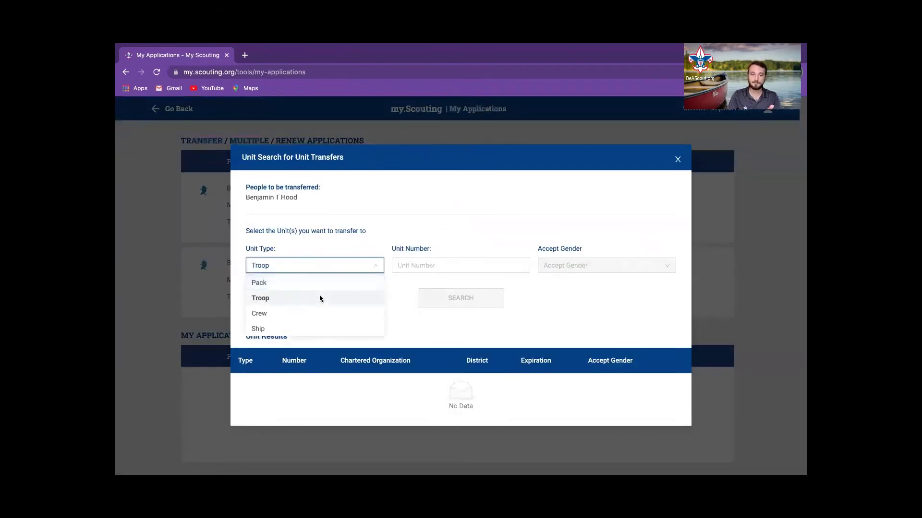
pyautogui.click(491, 267)
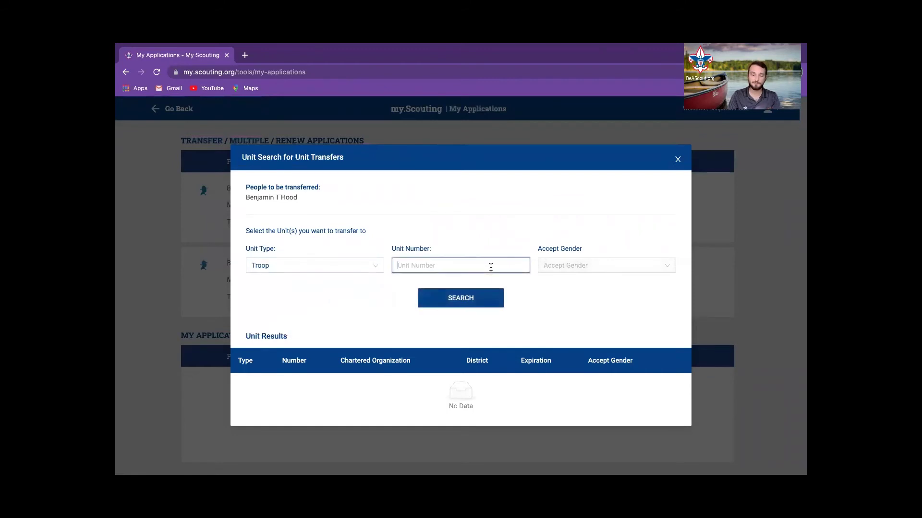
pyautogui.write('0001')
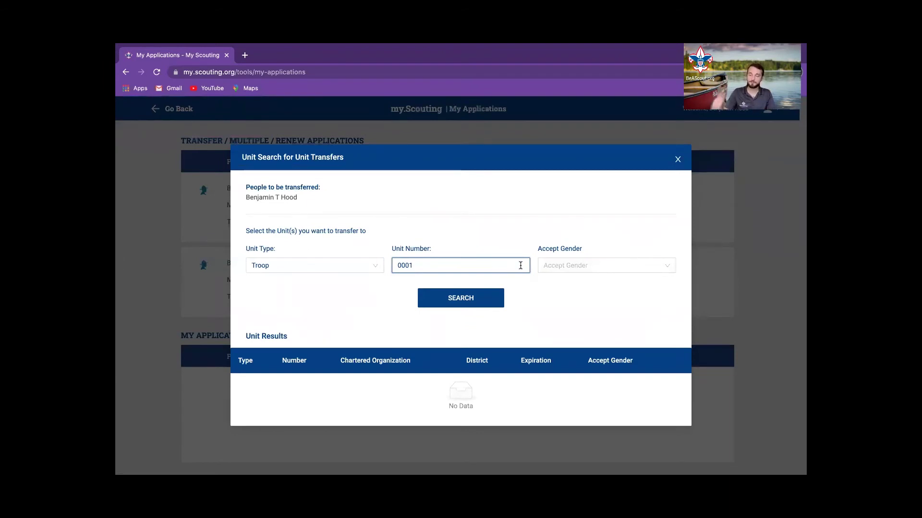
pyautogui.click(606, 267)
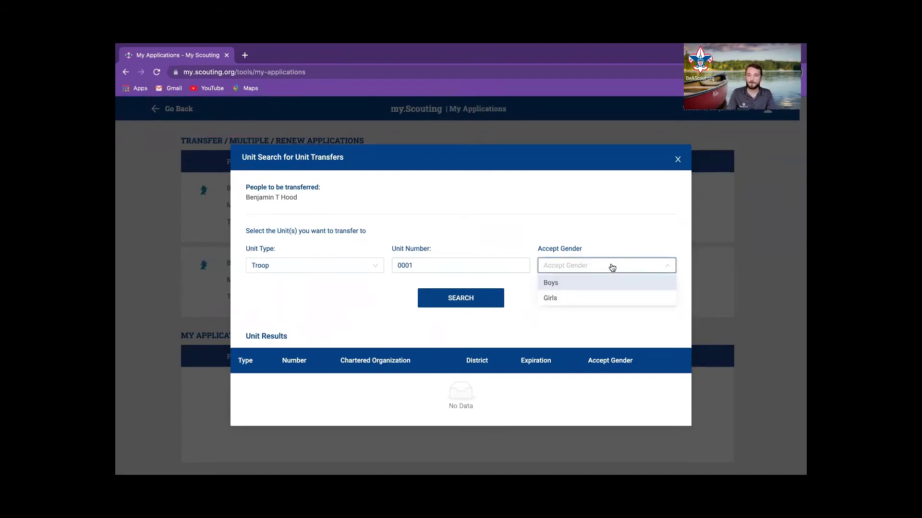
pyautogui.click(583, 286)
pyautogui.click(475, 300)
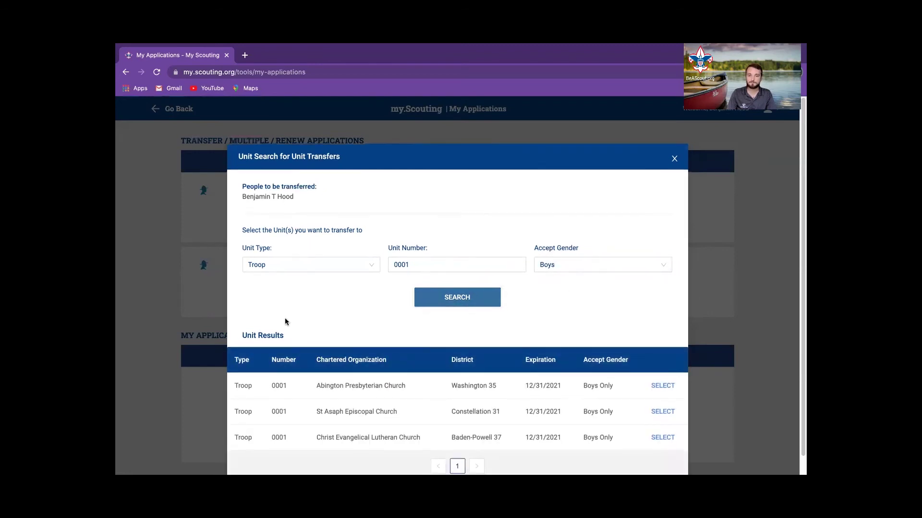
pyautogui.scroll(-1, 301, 310)
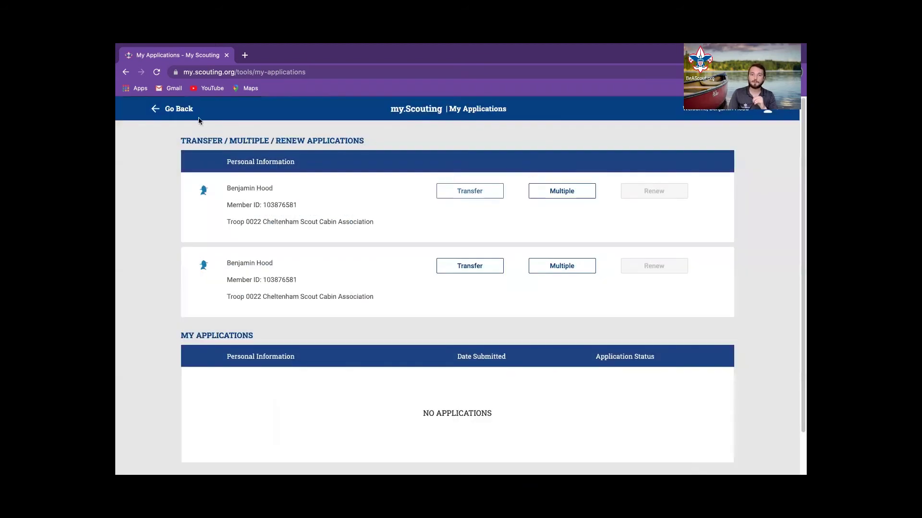
# - Return to the dashboard and open the Troop 0022 - Washington 35 roster from the recent tools
pyautogui.click(180, 110)
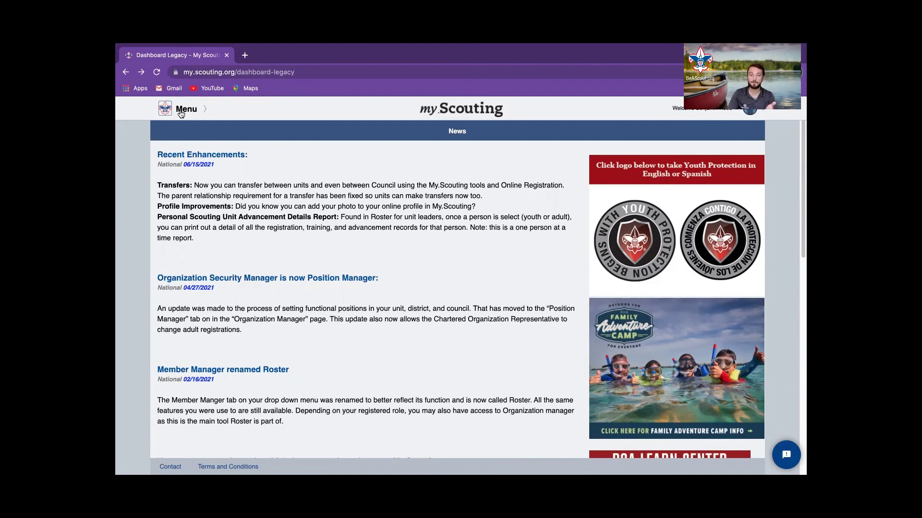
pyautogui.click(180, 114)
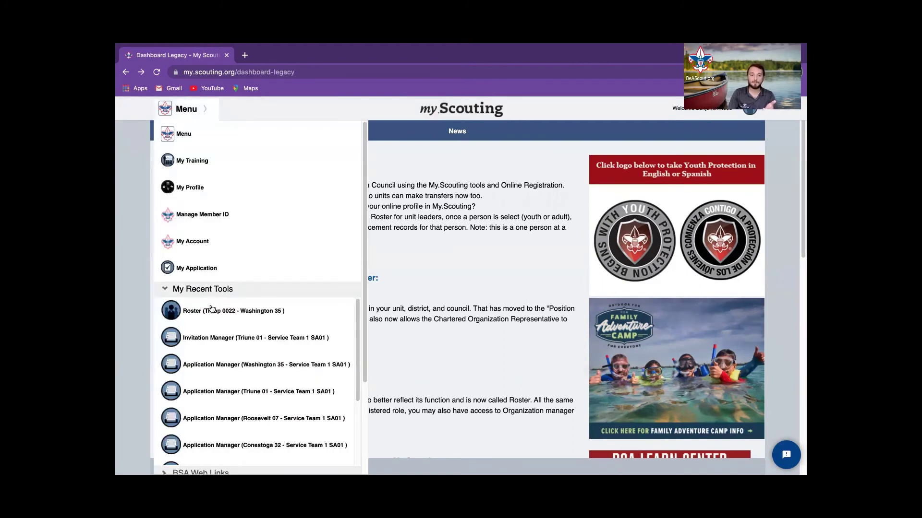
pyautogui.scroll(-2, 198, 359)
pyautogui.scroll(2, 198, 359)
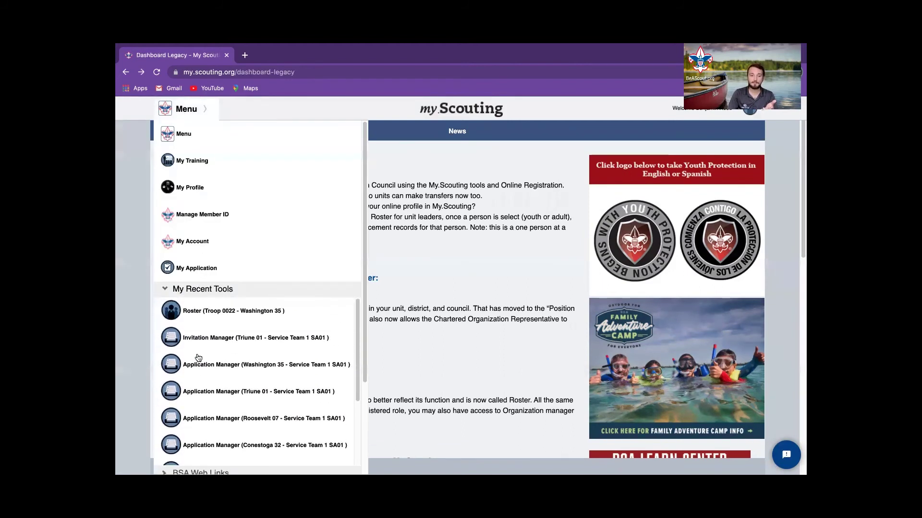
pyautogui.click(197, 312)
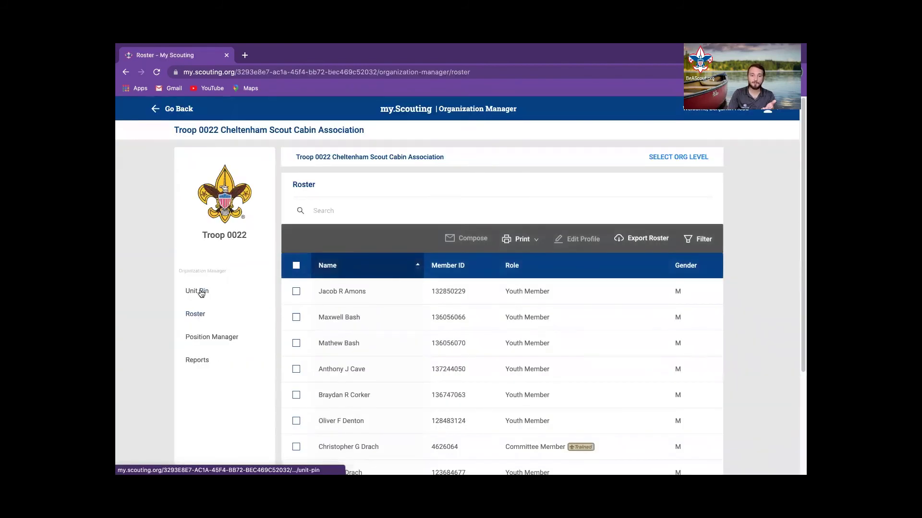
# - Select the first three youth members in the Troop 0022 roster
pyautogui.click(296, 292)
pyautogui.click(297, 318)
pyautogui.click(296, 344)
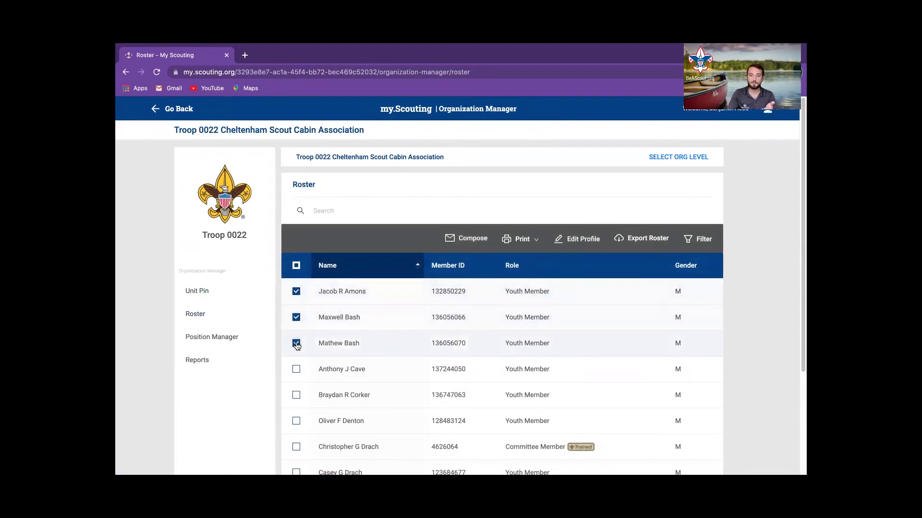